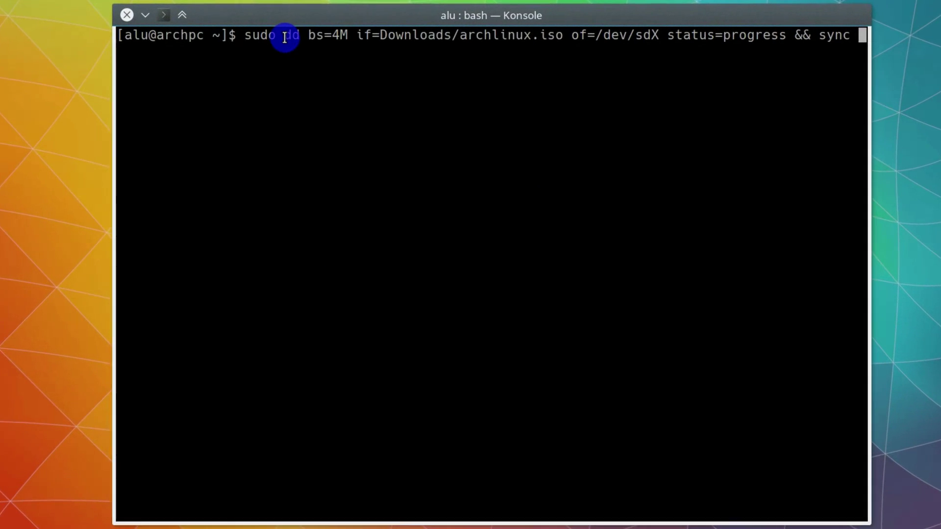
double_click(294, 32)
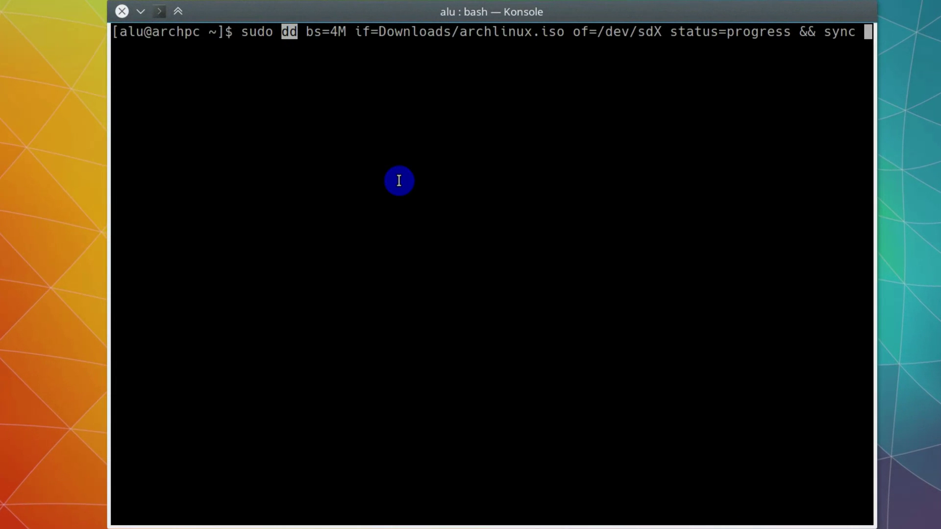
click(398, 181)
double_click(256, 32)
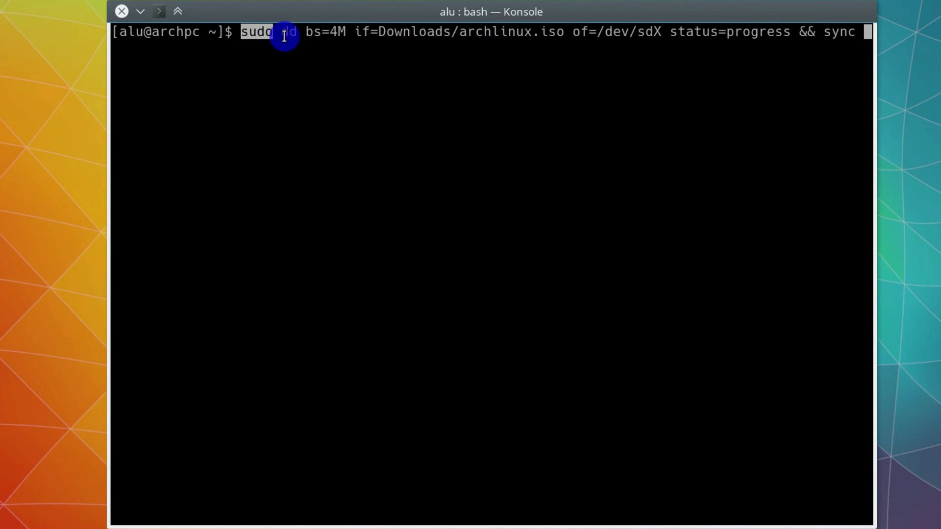
double_click(289, 33)
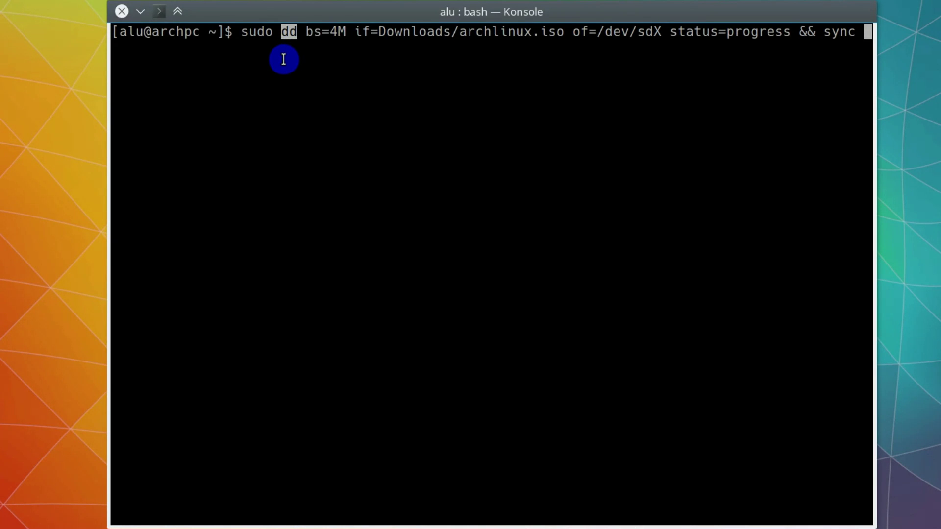
drag(306, 32, 346, 33)
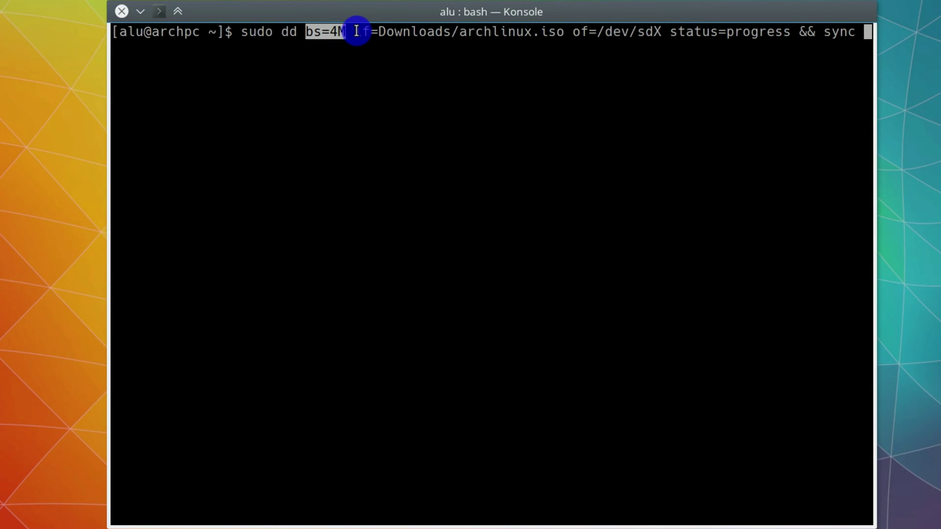
drag(354, 33, 564, 33)
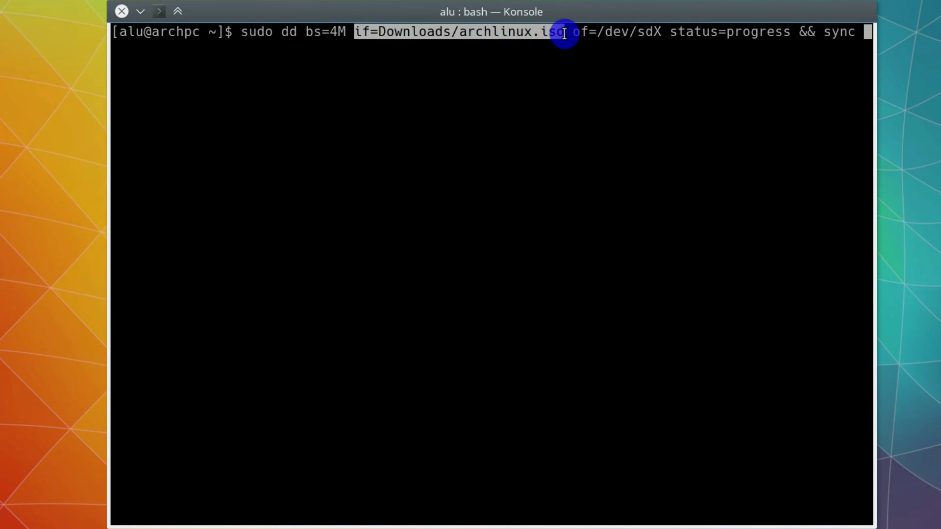
click(452, 56)
drag(459, 33, 564, 33)
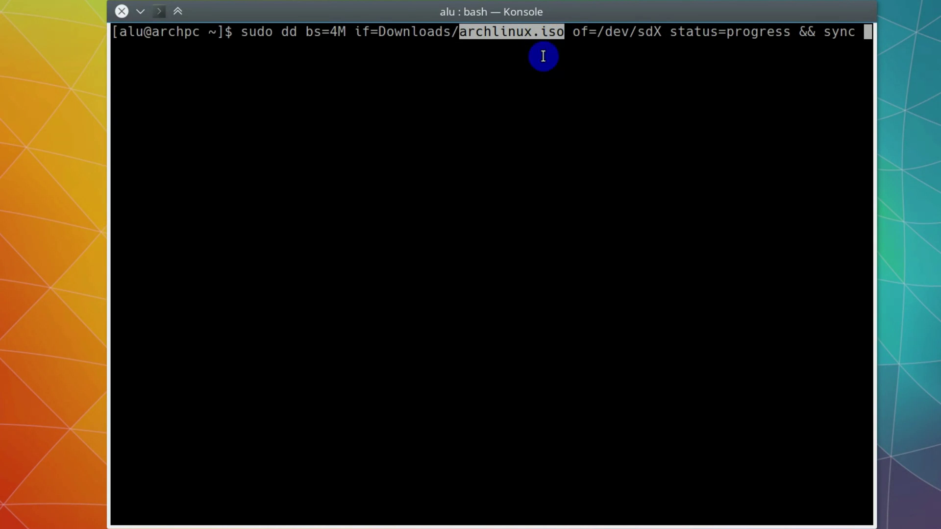
click(515, 57)
drag(573, 32, 662, 34)
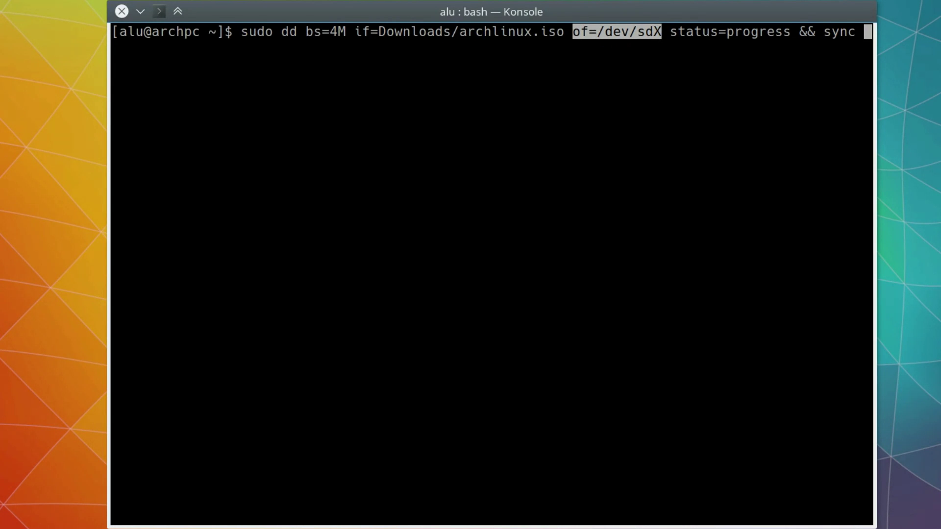
click(616, 54)
drag(596, 32, 662, 33)
In a new terminal tab, list all disks and partitions with sudo fdisk -l.
key(ctrl+shift+t)
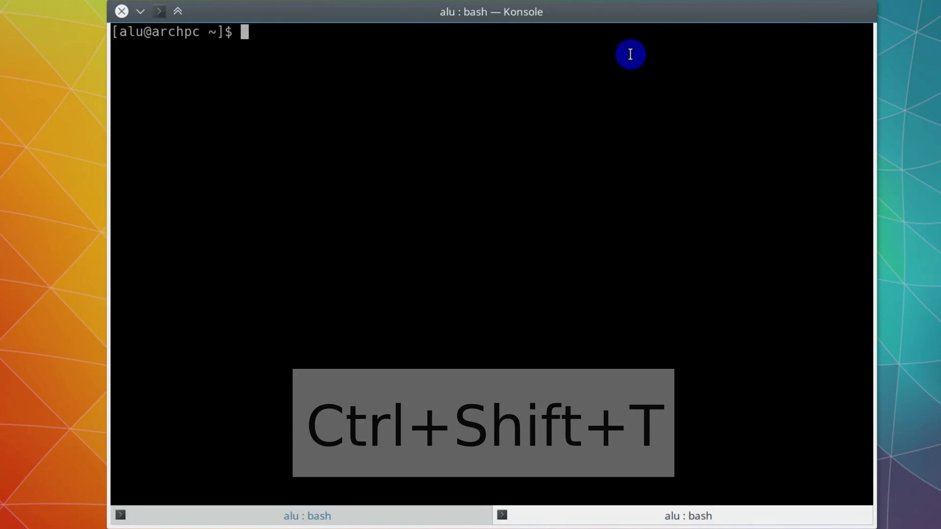
text(sudo fdi)
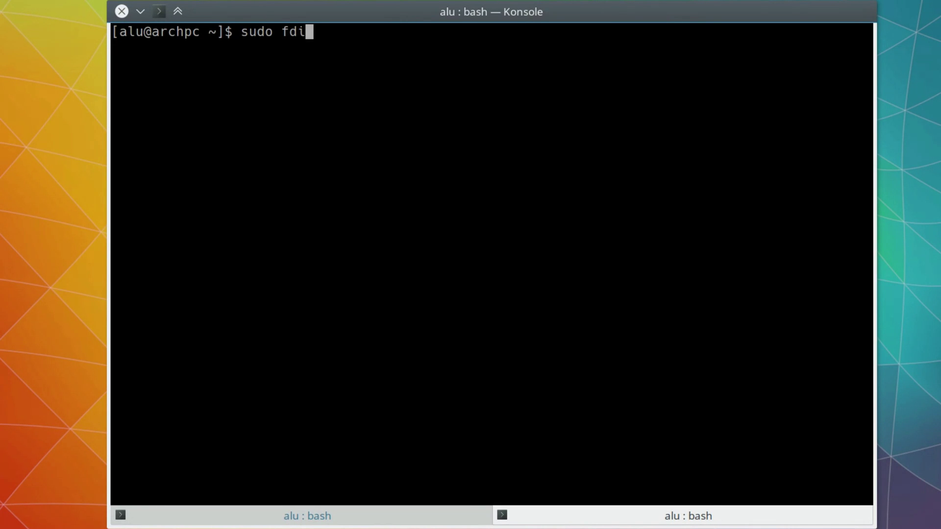
text(sk -l)
key(Return)
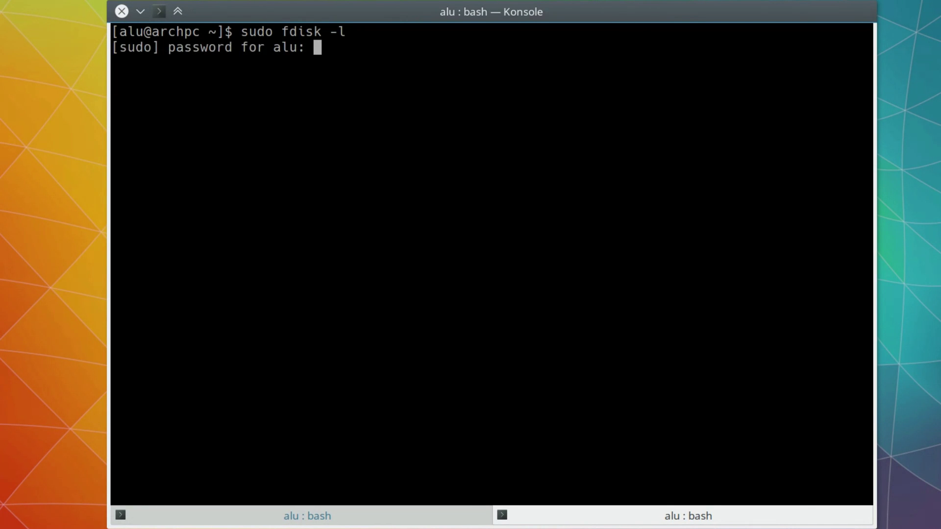
key(Return)
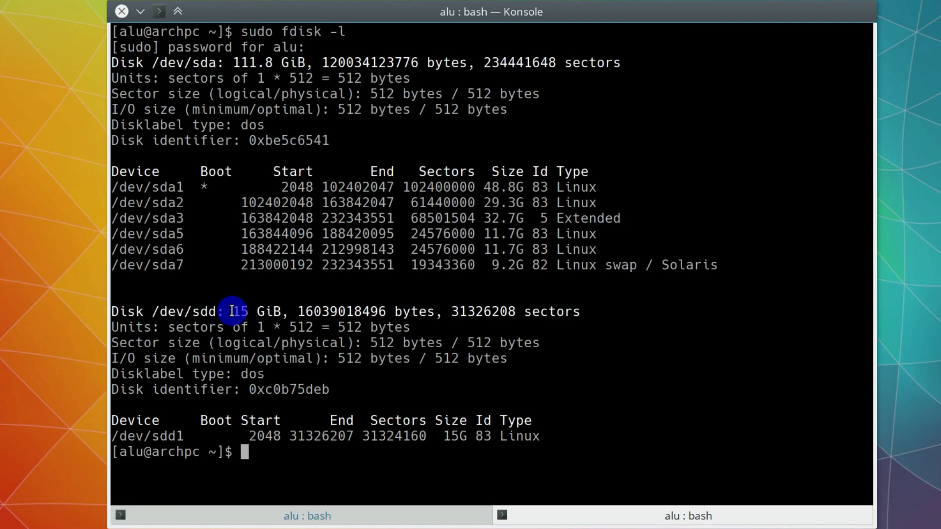
Highlight the 15 GiB size, the /dev/sdd1 partition line and the /dev/sdd device name.
drag(233, 312, 281, 311)
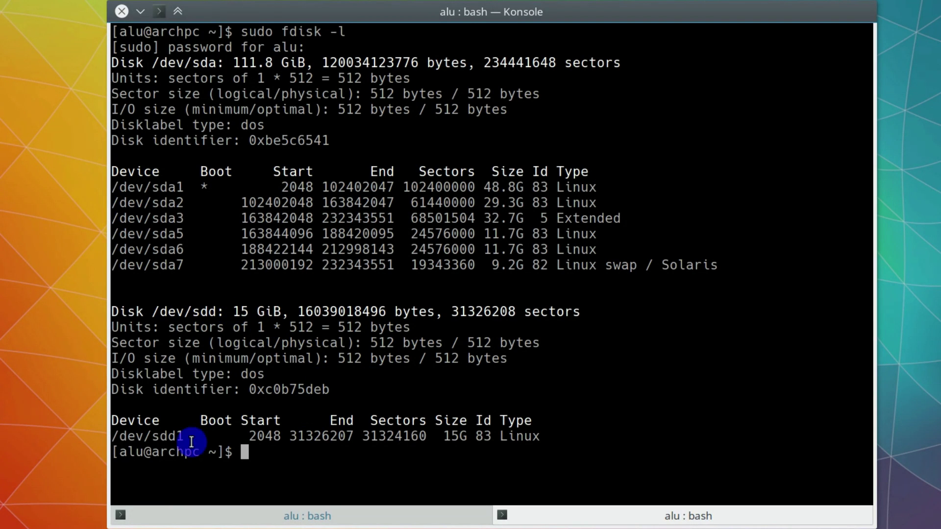
drag(111, 435, 556, 429)
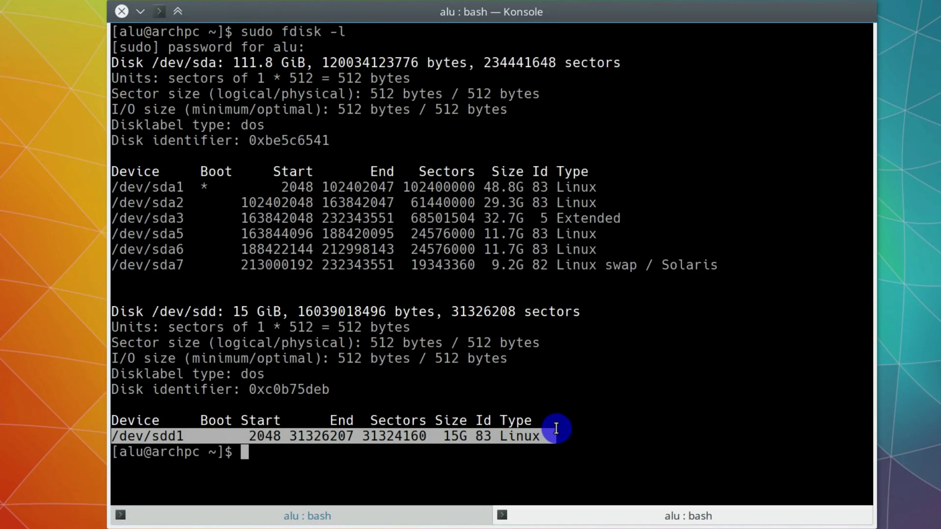
click(420, 380)
drag(227, 312, 281, 318)
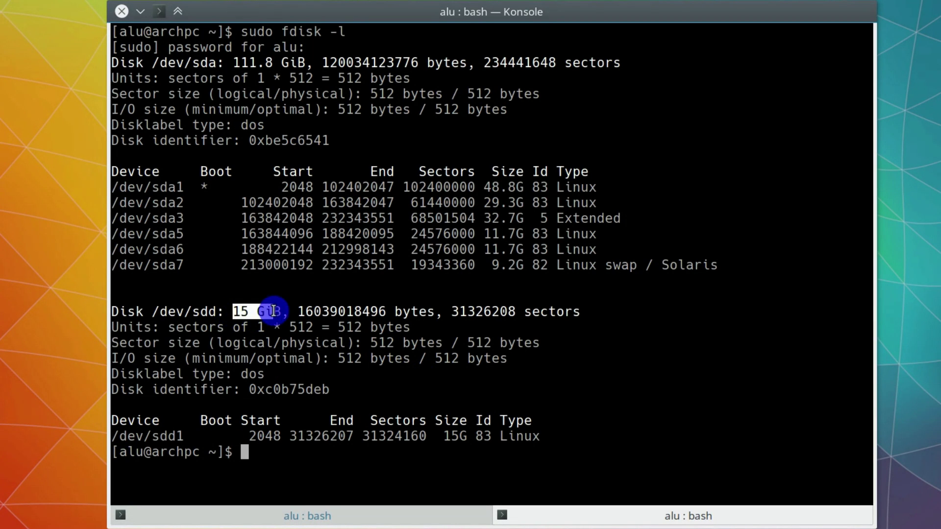
click(295, 342)
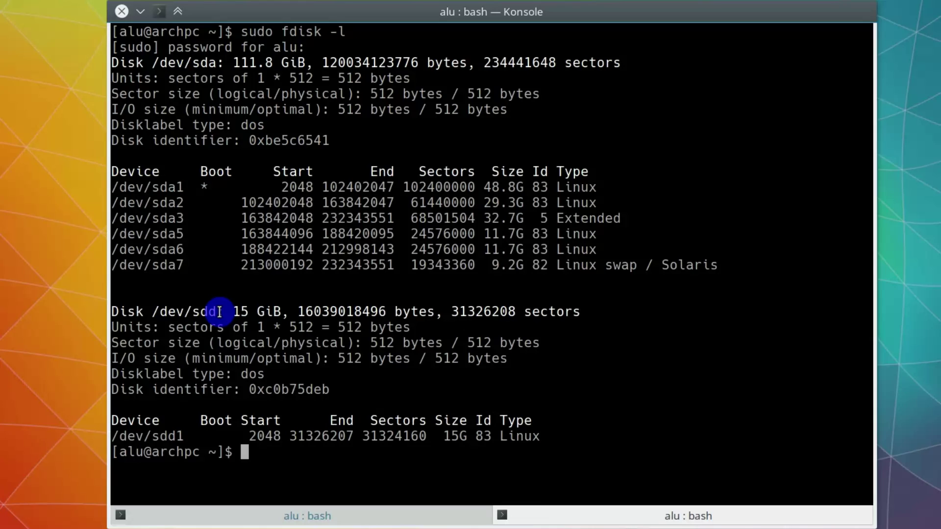
mouse_move(218, 313)
mouse_down()
mouse_move(153, 310)
mouse_move(191, 311)
mouse_up()
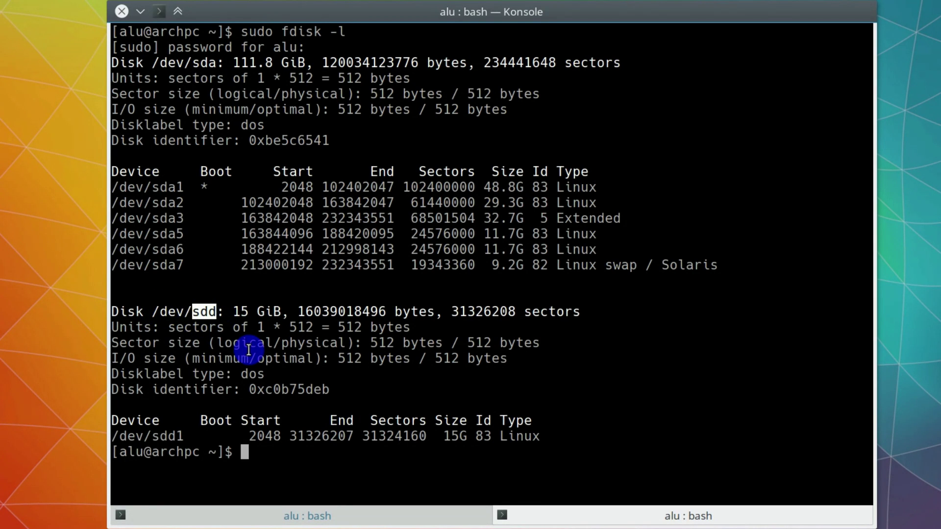
click(286, 373)
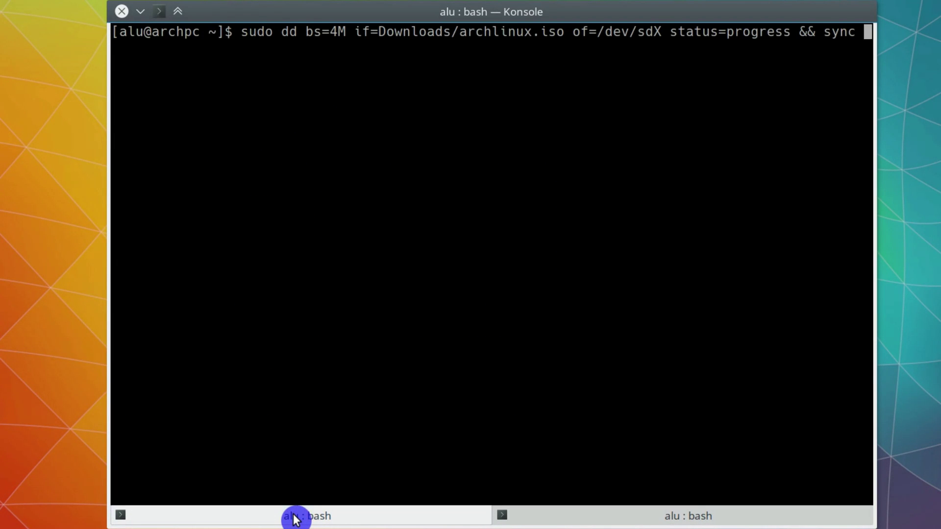
key(Left)
key(Left)
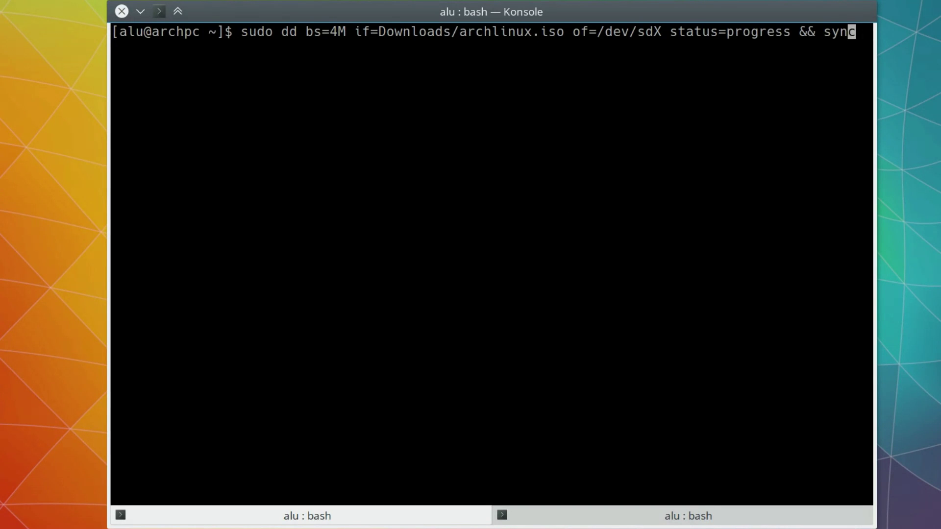
key(Left)
key(Left)
key(Left)
key(Left)
key(Left)
key(Left)
key(BackSpace)
text(d)
key(End)
drag(672, 35, 790, 35)
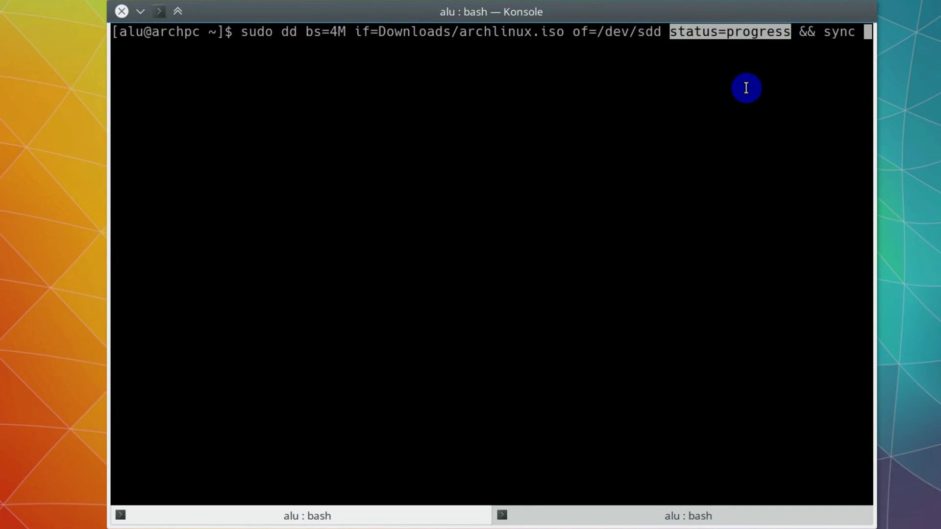
click(727, 60)
drag(822, 33, 856, 33)
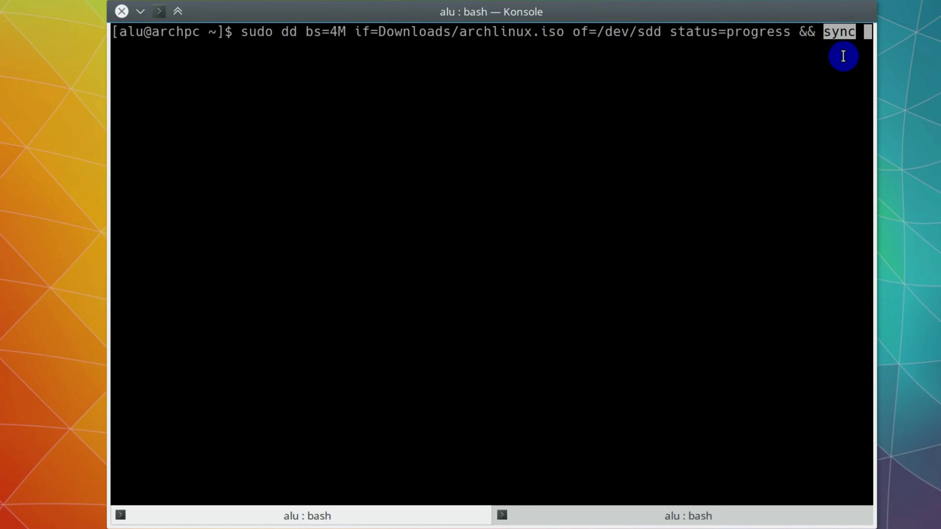
drag(814, 33, 800, 34)
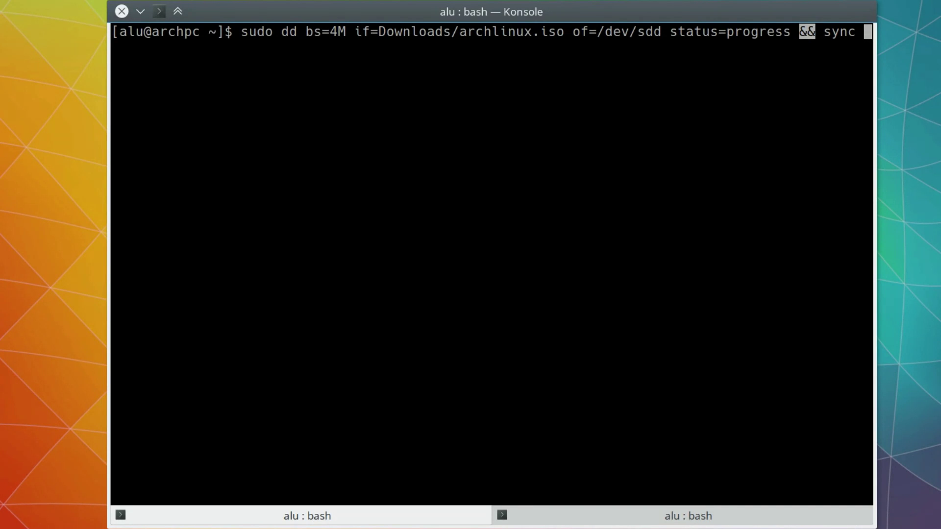
click(806, 56)
Run the dd command to write the Arch ISO to /dev/sdd, then reboot from Kickoff.
key(Return)
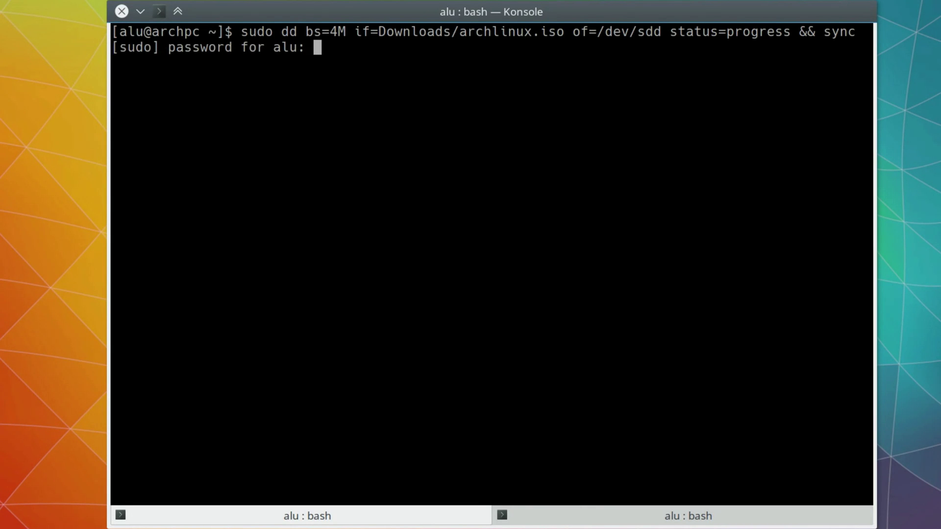
key(Return)
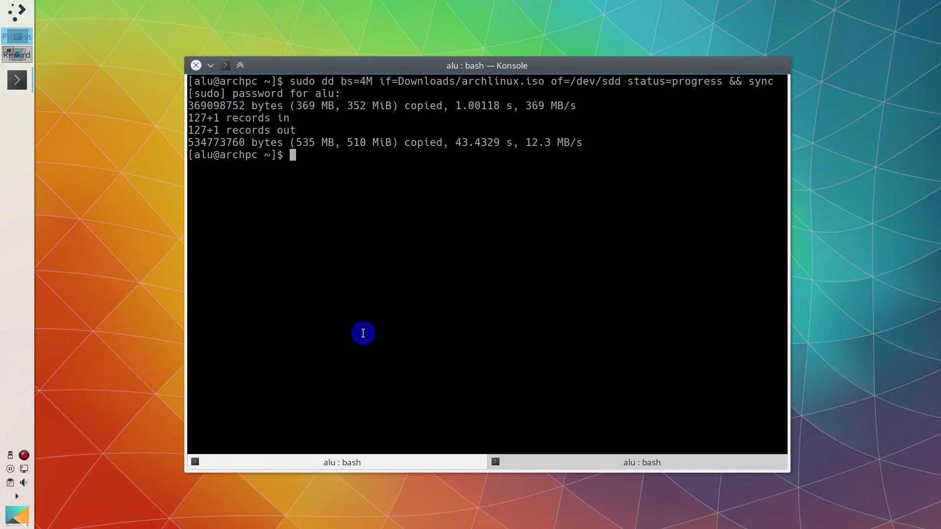
click(20, 12)
click(66, 301)
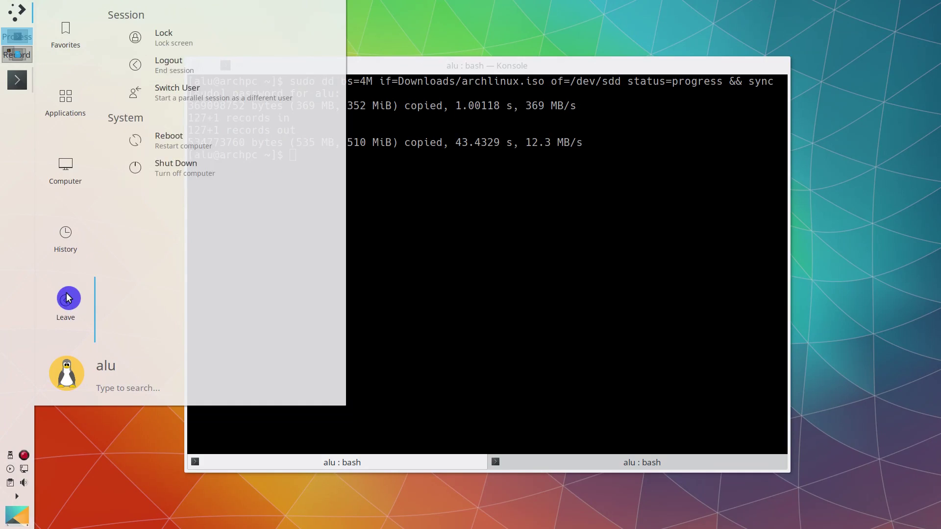
click(188, 134)
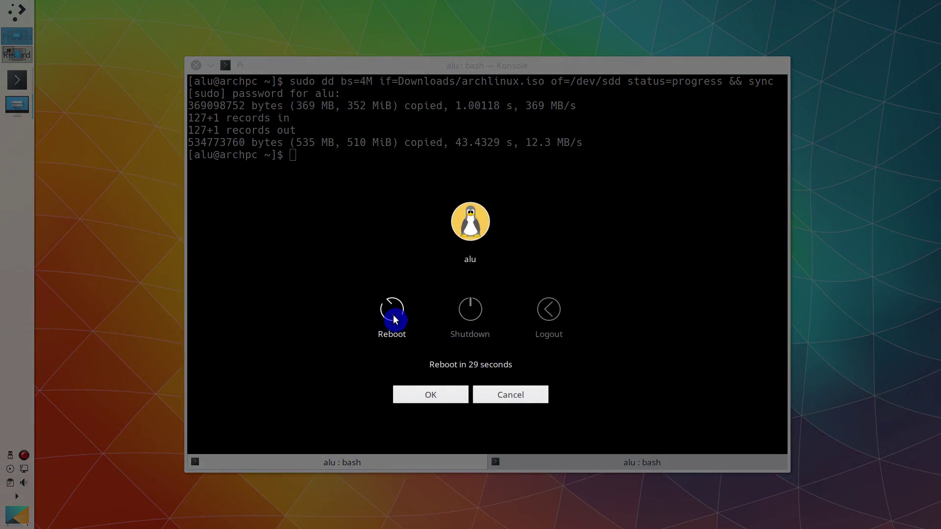
click(391, 311)
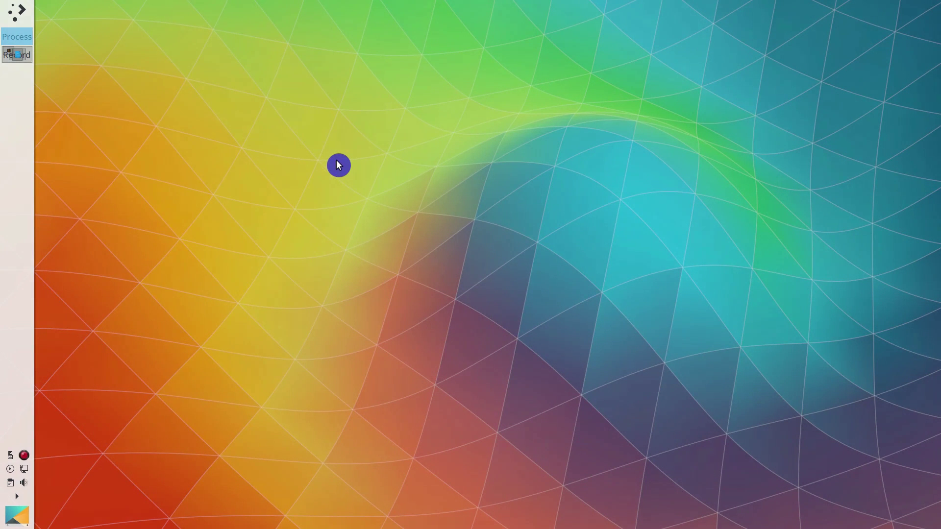
In a new Konsole window, run sudo wipefs --all /dev/sdd.
click(17, 11)
click(156, 99)
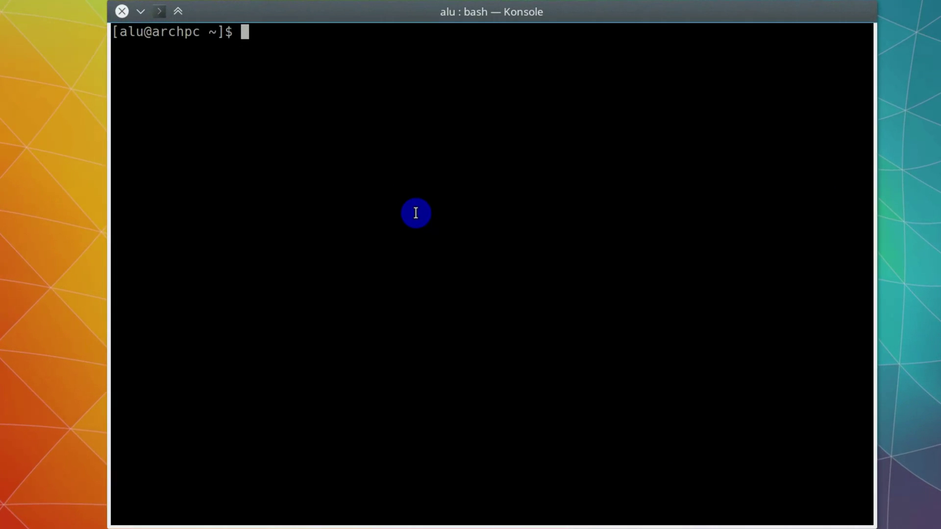
text(sudo wi)
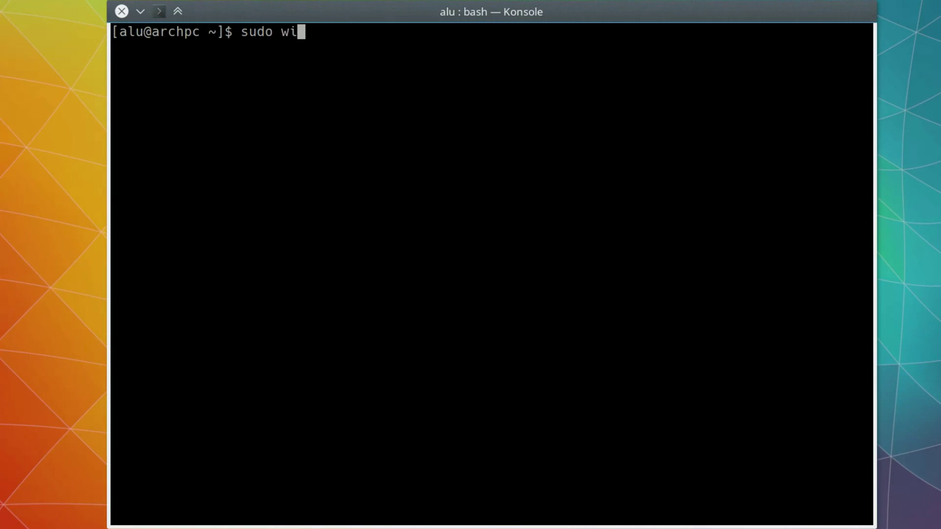
text(pefs --a)
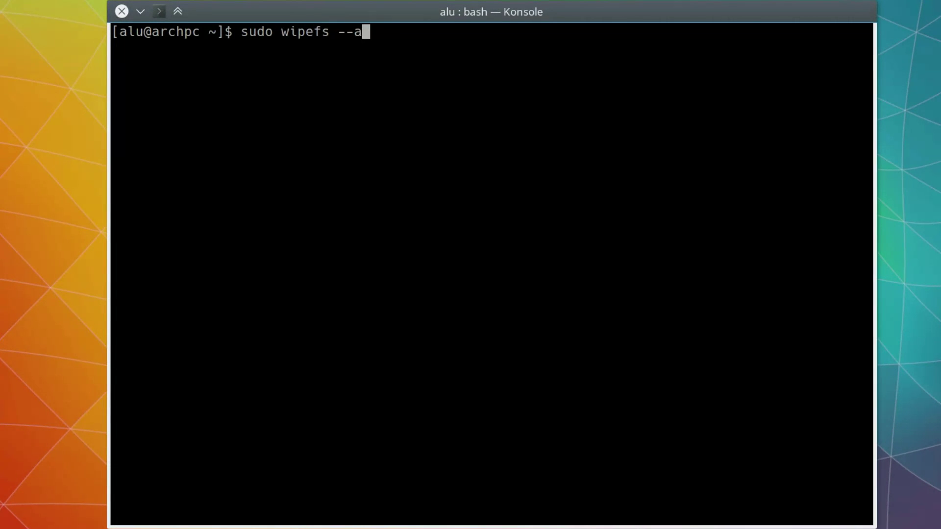
text(ll /dev/sdd)
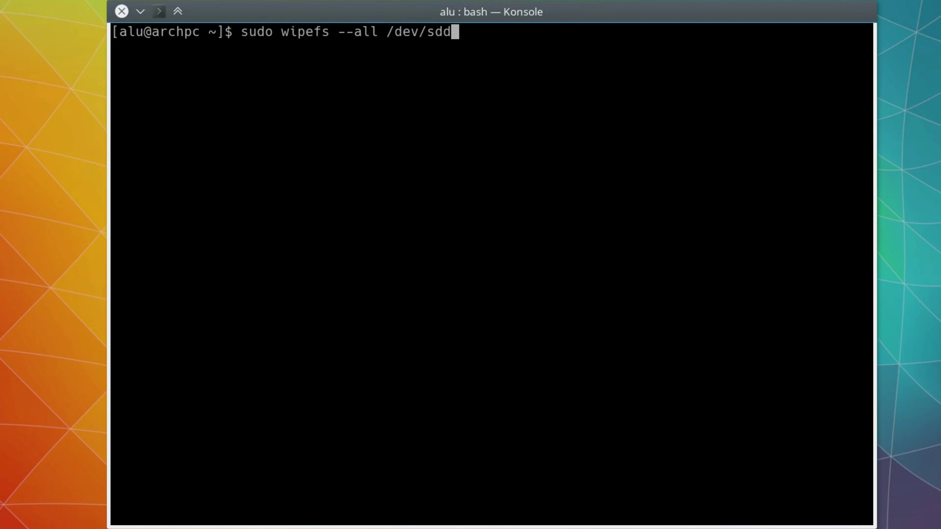
key(Return)
key(Return)
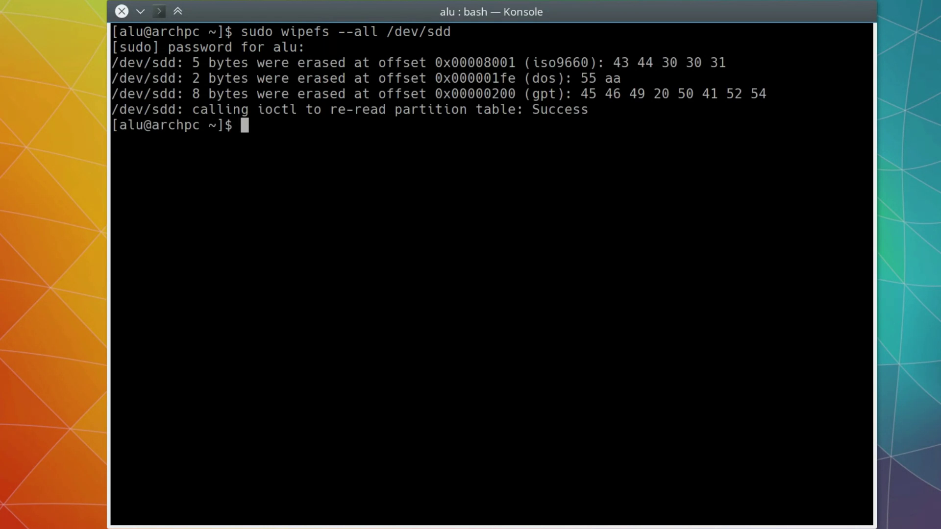
text(sudo )
text(cfdisk )
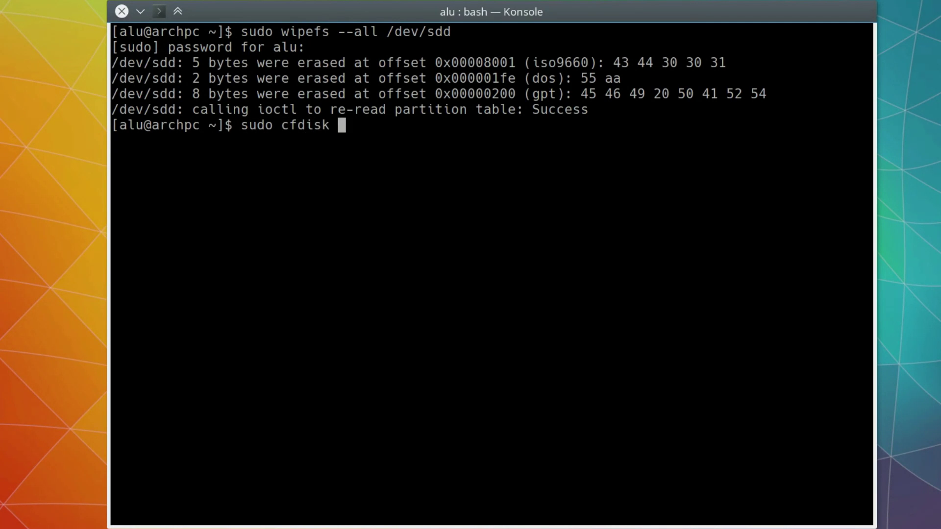
text(/dev/sdd)
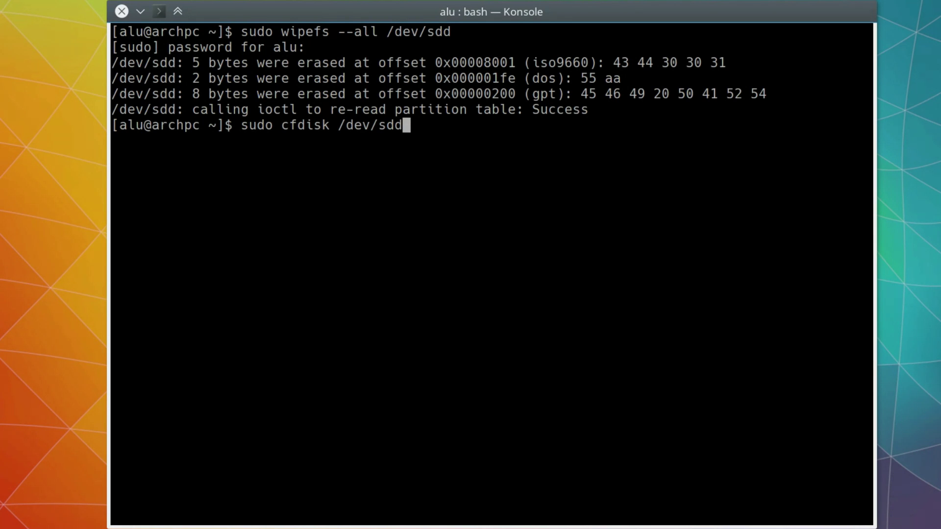
In cfdisk, create a dos partition table with one full 15G primary partition on /dev/sdd.
key(Return)
key(Down)
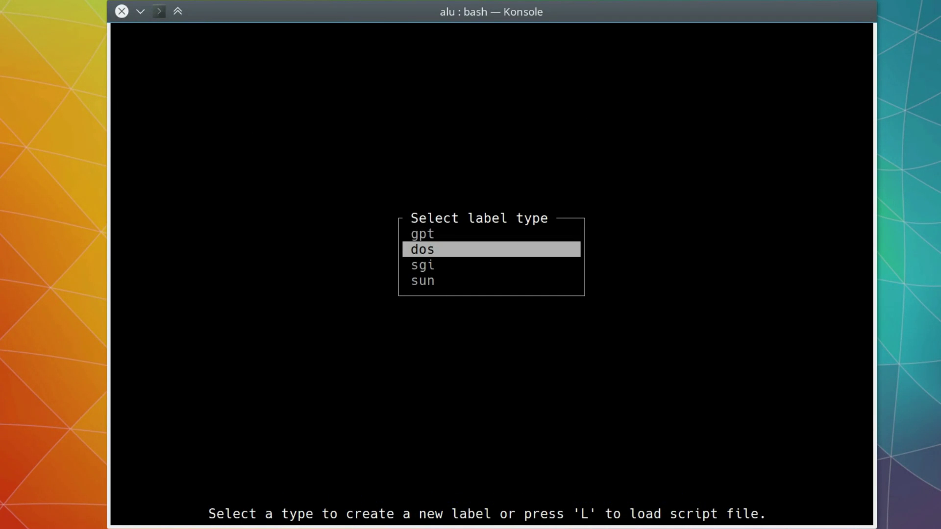
key(Return)
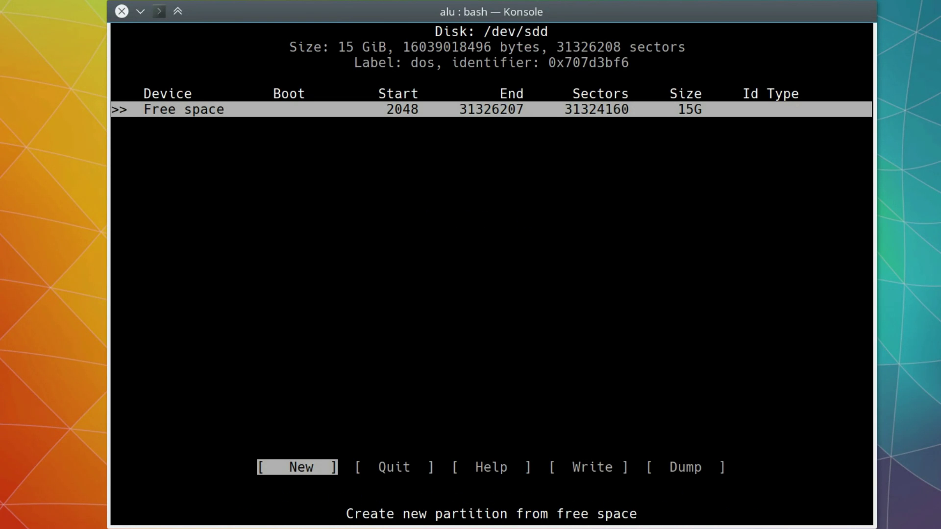
key(Return)
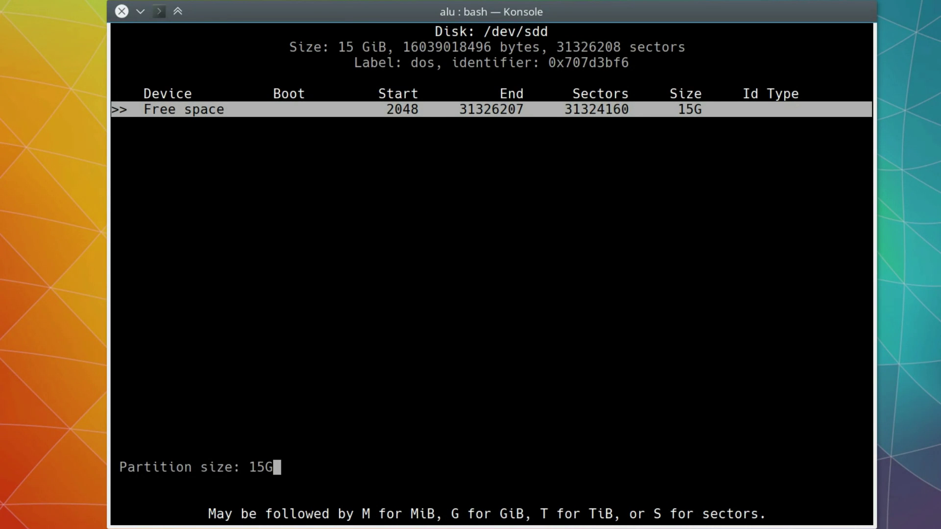
key(Return)
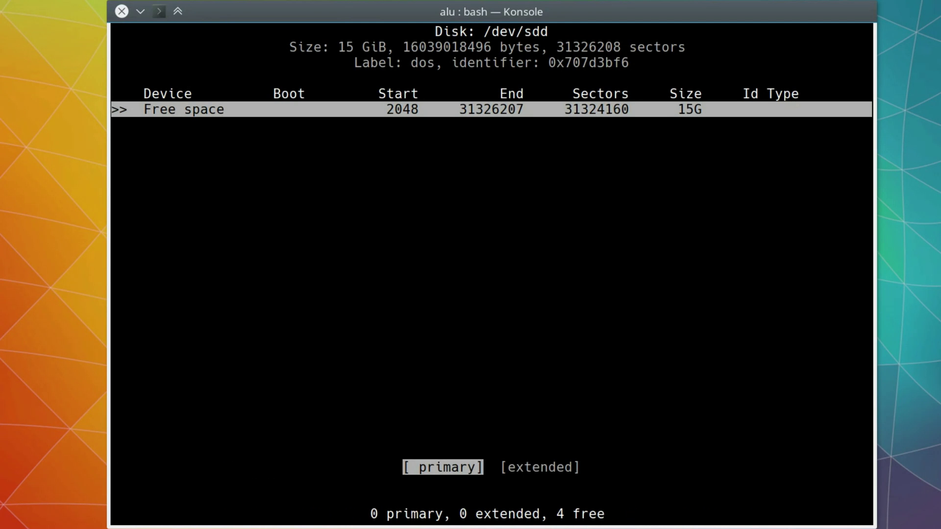
key(Return)
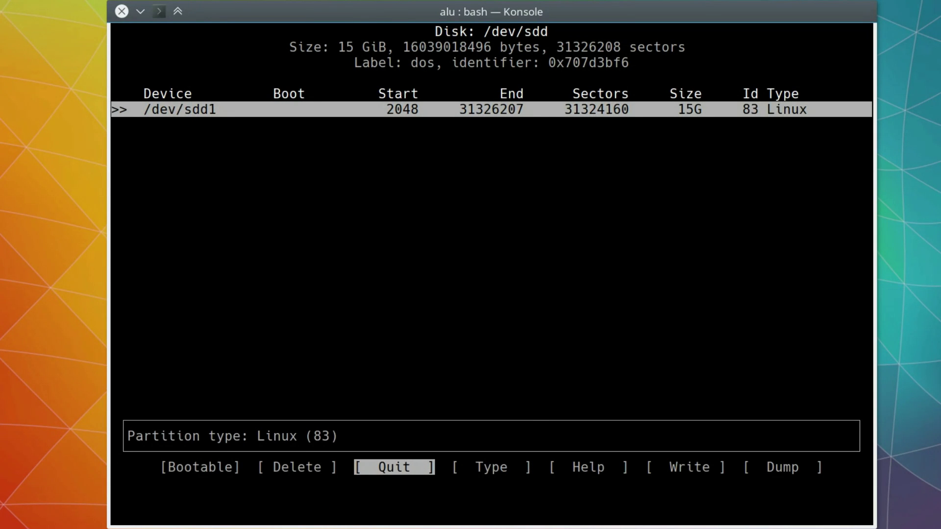
Write the new partition table to the drive, confirming with yes.
key(Right)
key(Right)
key(Right)
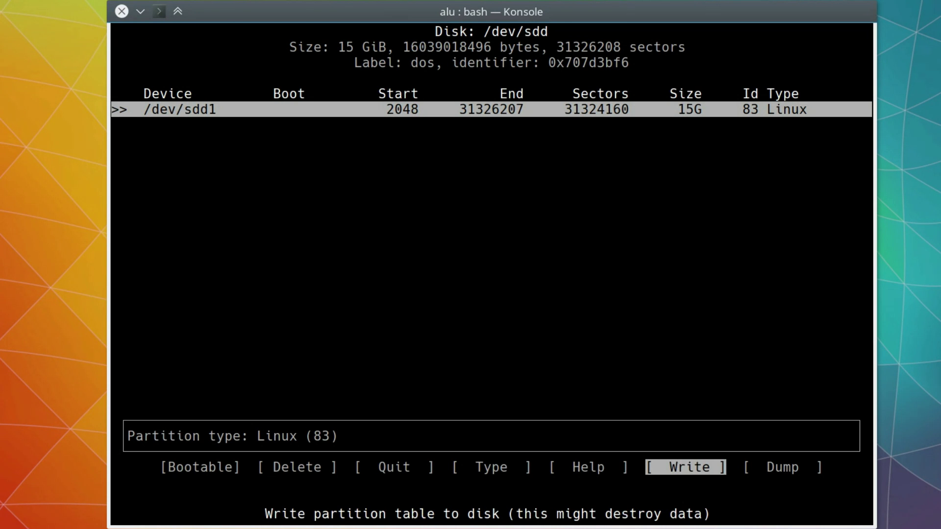
key(Return)
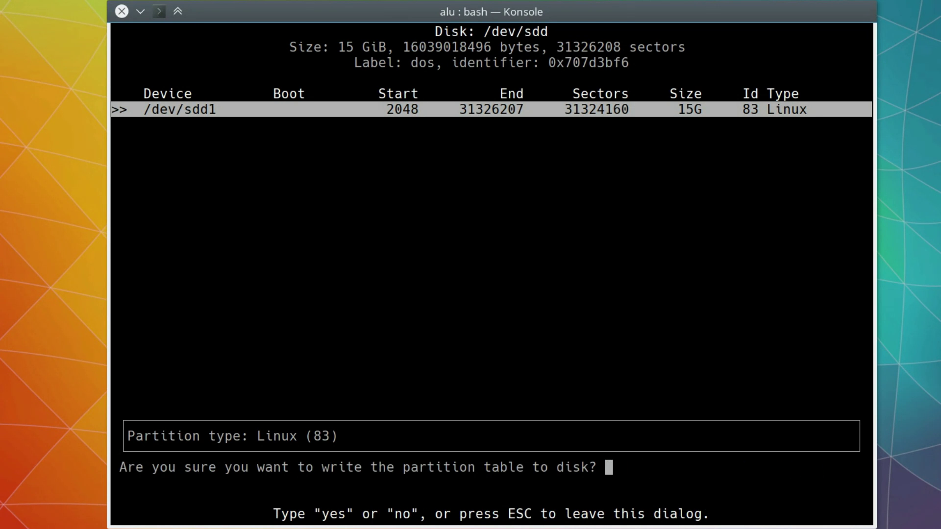
text(yes)
key(Return)
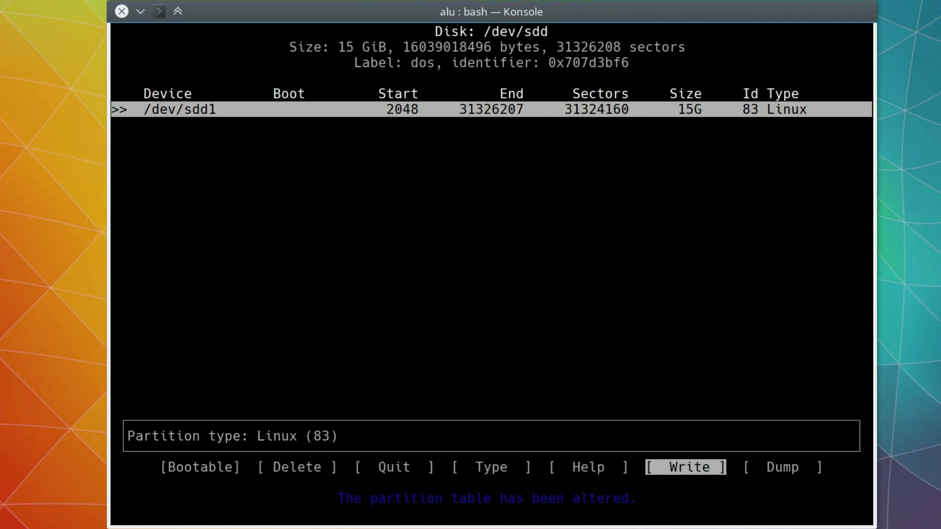
key(Left)
key(Left)
key(Left)
Quit cfdisk, run sudo fdisk -l and highlight the new /dev/sdd1 entry.
key(Return)
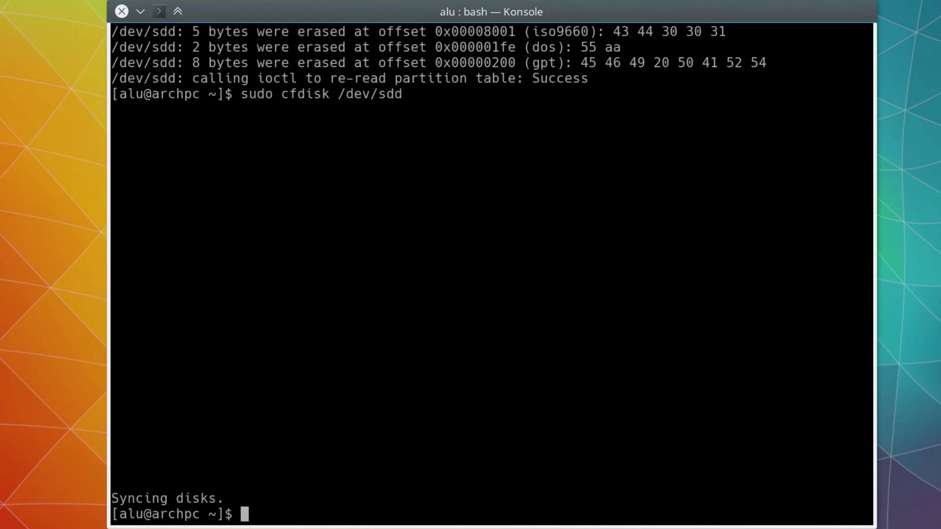
text(sudo fdi)
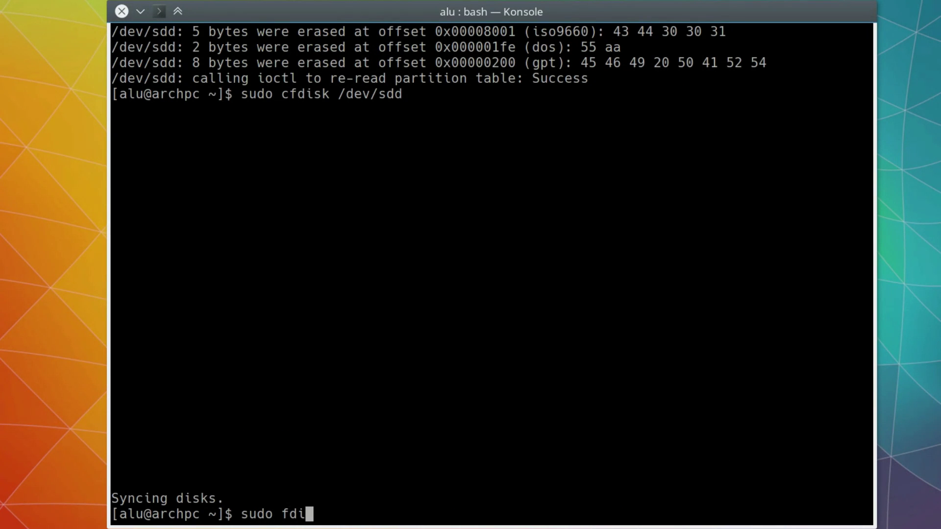
text(sk -l)
key(Return)
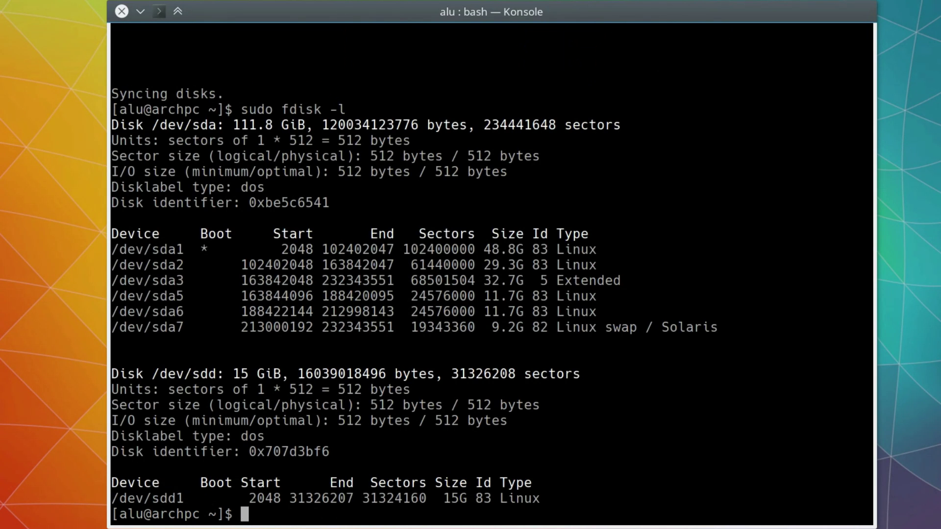
drag(111, 500, 218, 500)
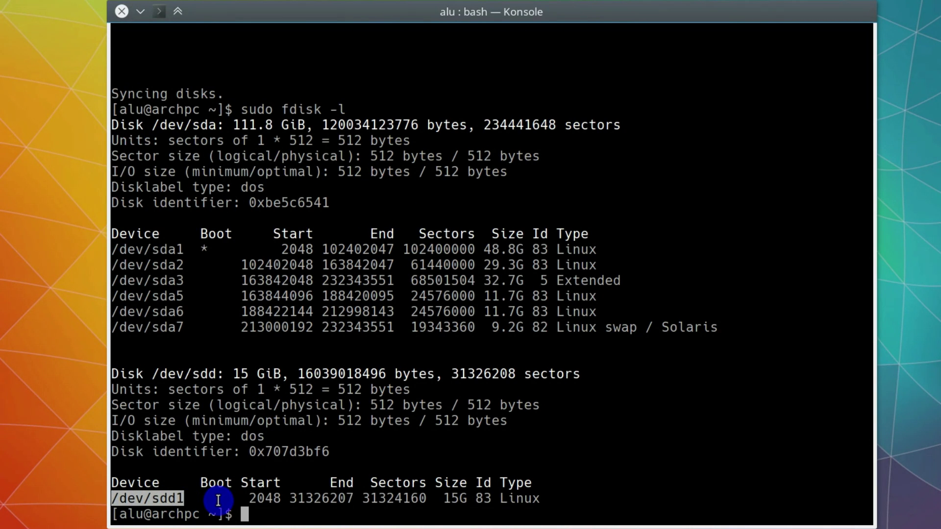
click(221, 509)
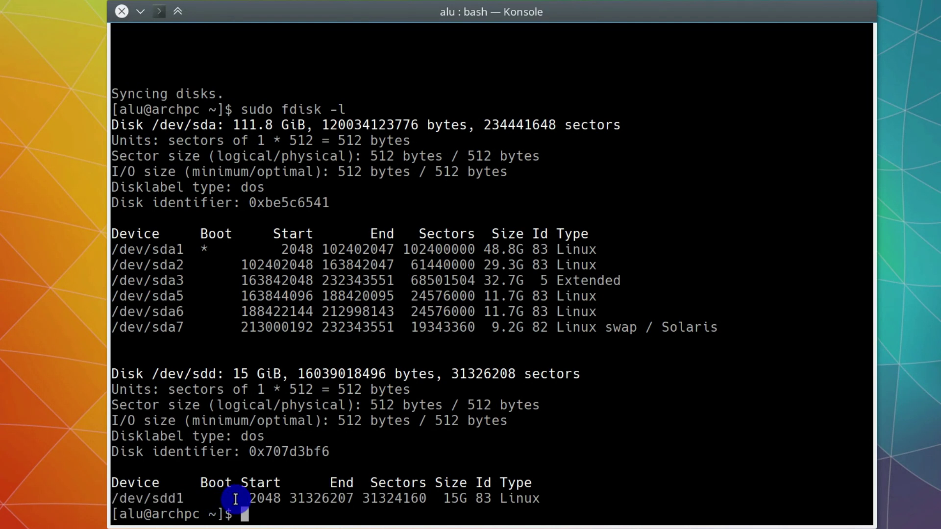
text(clear)
Clear the screen, then highlight the ALU label and sdd1 target in the mkfs.vfat command.
key(Return)
text(sudo m)
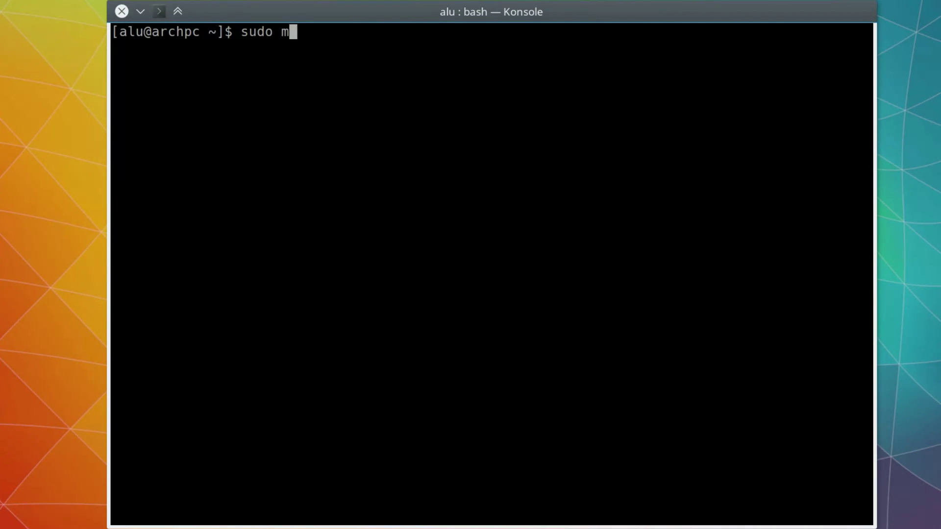
text(kfs.vfat -n 'ALU')
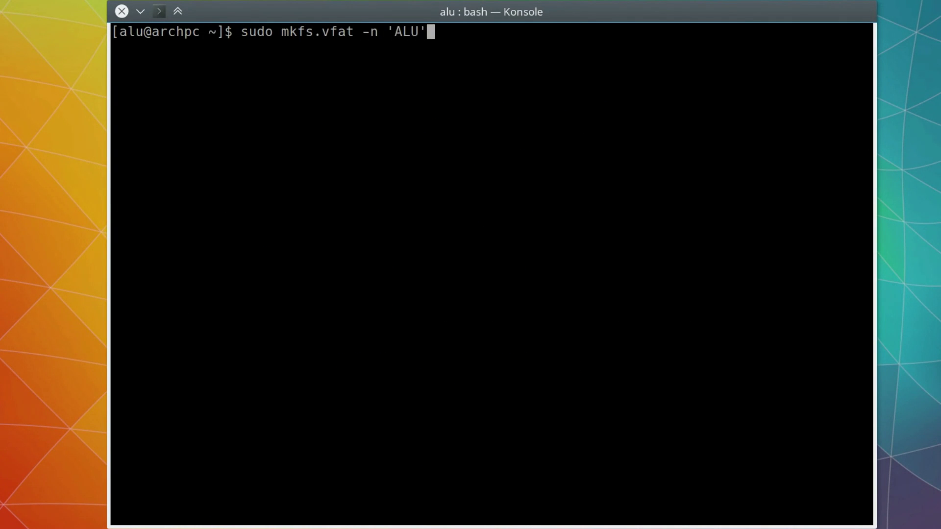
text( /dev/sdd1)
click(401, 33)
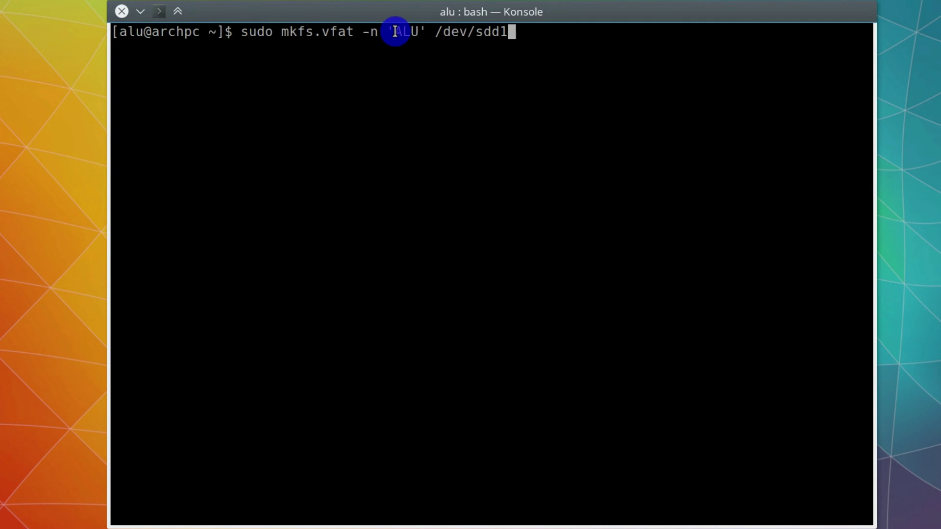
drag(397, 32, 419, 32)
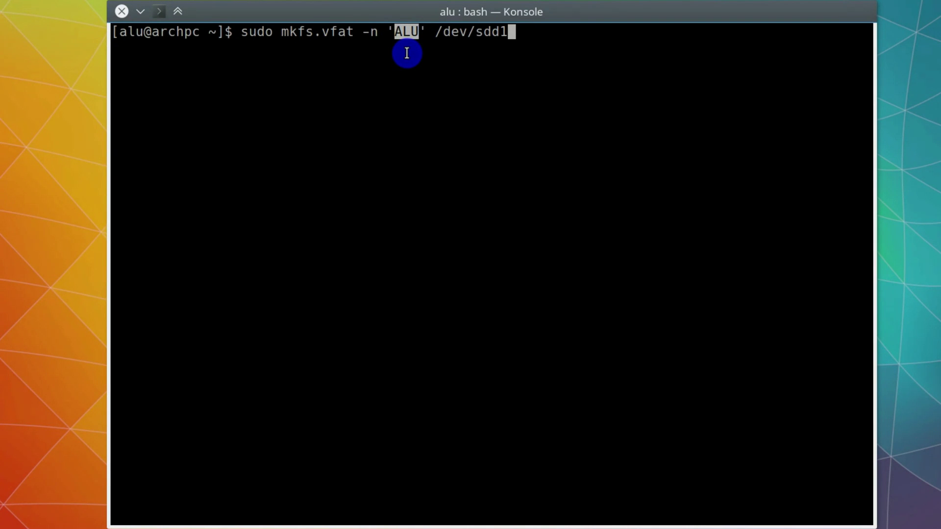
click(478, 34)
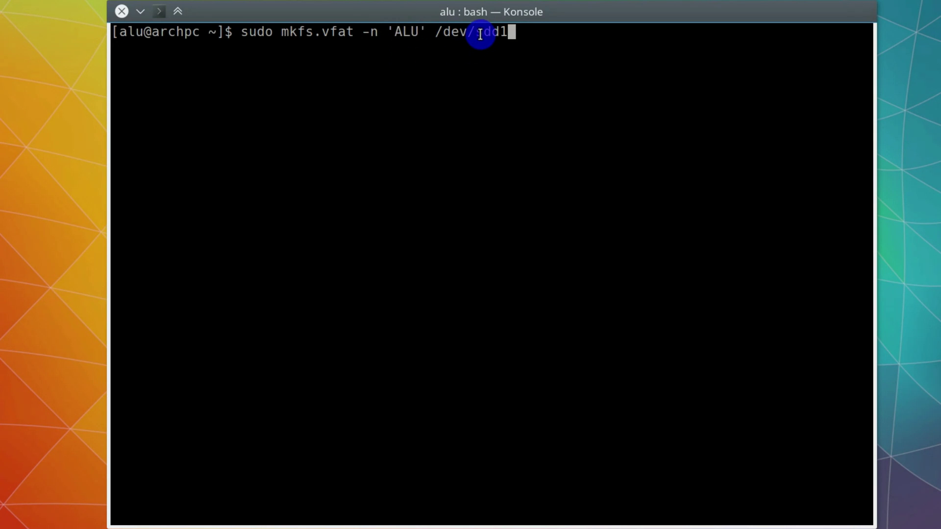
drag(476, 33, 517, 33)
click(493, 55)
Run sudo mkfs.vfat -n 'ALU' /dev/sdd1 to format the partition.
key(Left)
key(Right)
key(Return)
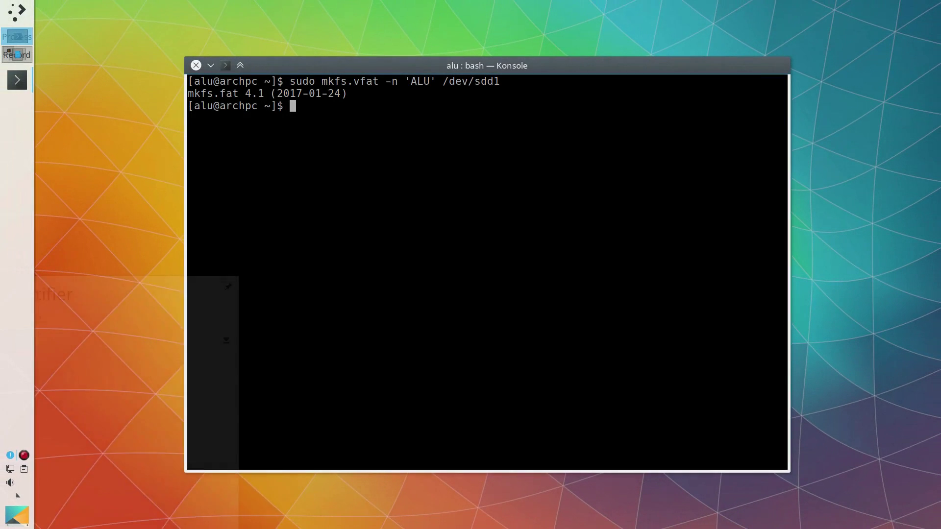
Open ALU in Dolphin, create newFile.txt there, then close Dolphin and Konsole.
click(110, 346)
click(115, 387)
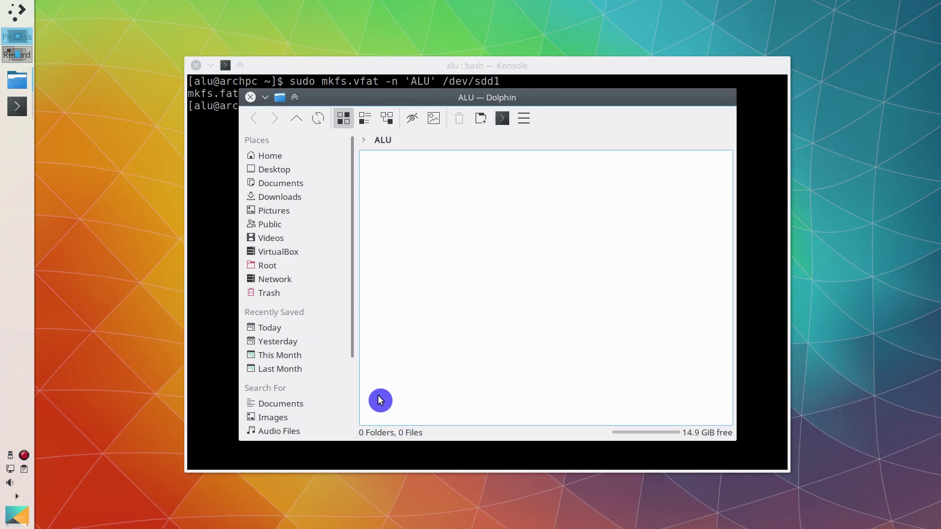
right_click(430, 244)
click(627, 246)
text(newFi)
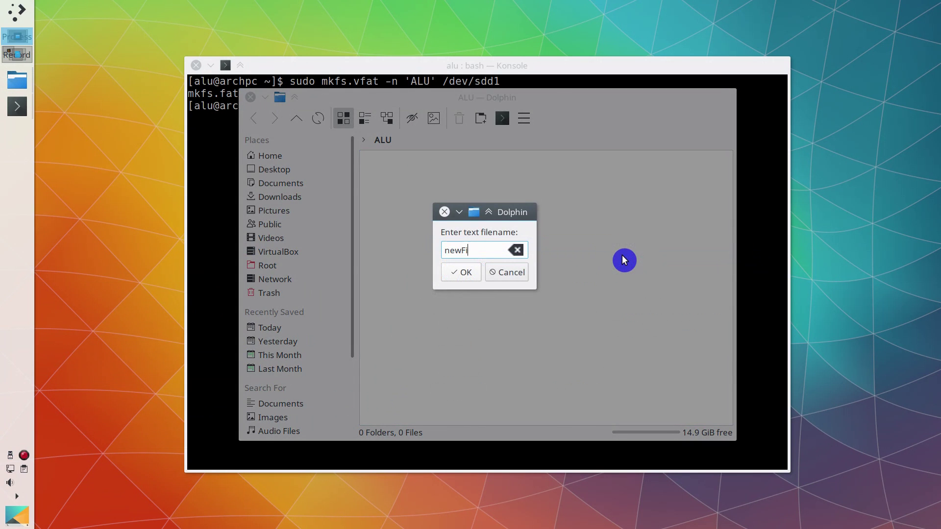
text(le.txt)
key(Return)
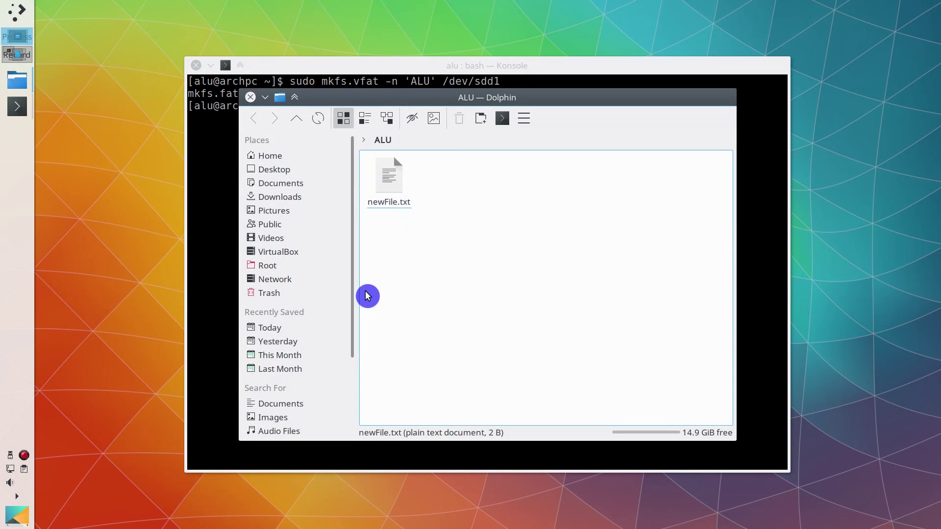
scroll(355, 404, down, 2)
scroll(355, 403, down, 1)
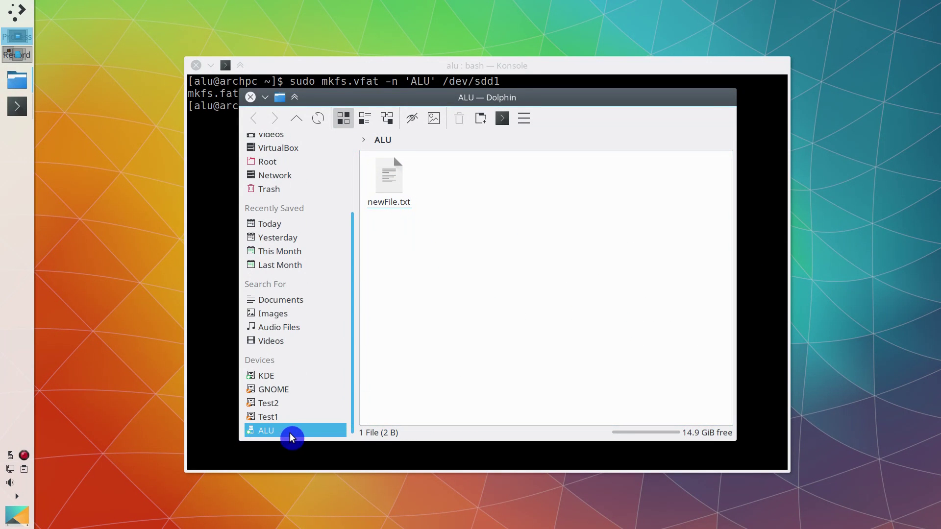
click(250, 97)
click(195, 67)
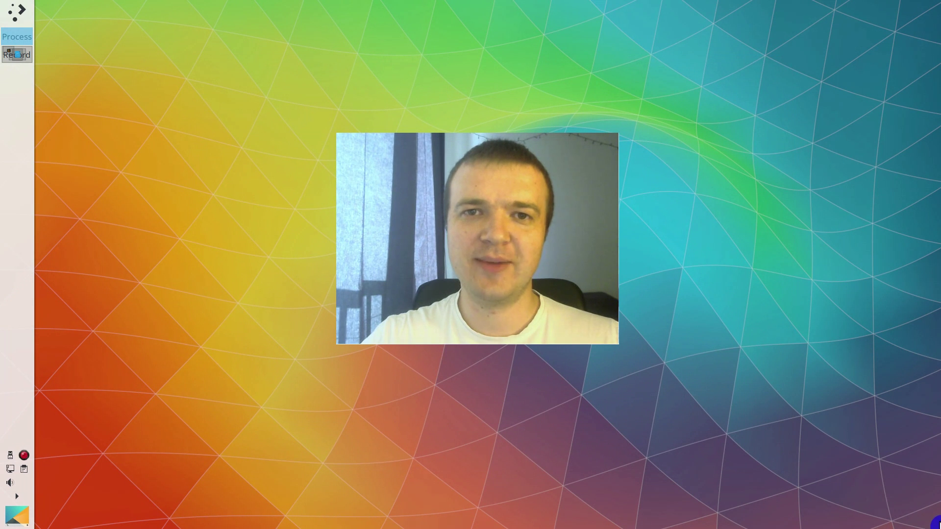